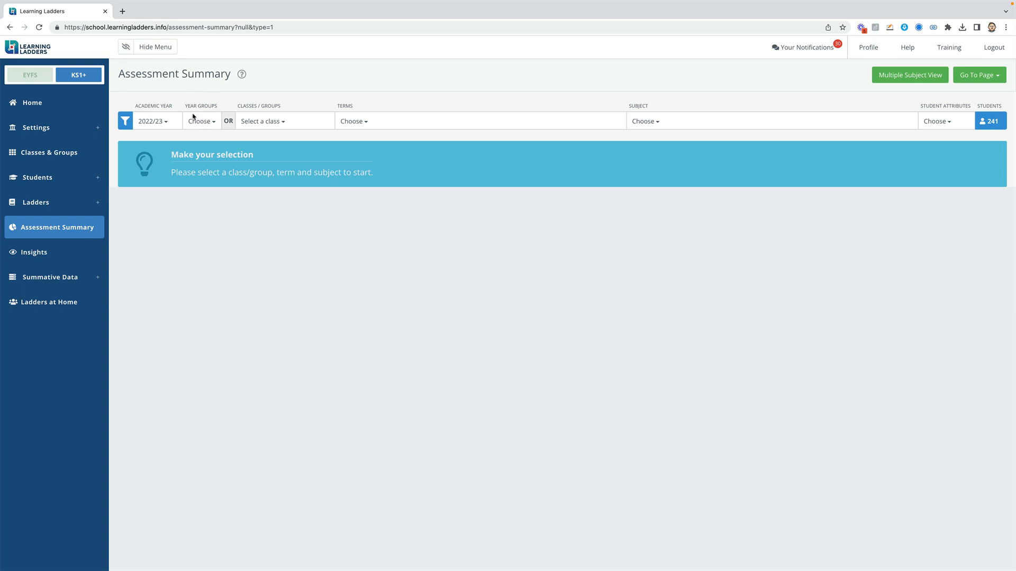
Filter the assessment summary to Year 6, the Autumn 1 term and the Reading subject, and inspect the attainment chart.
click(207, 121)
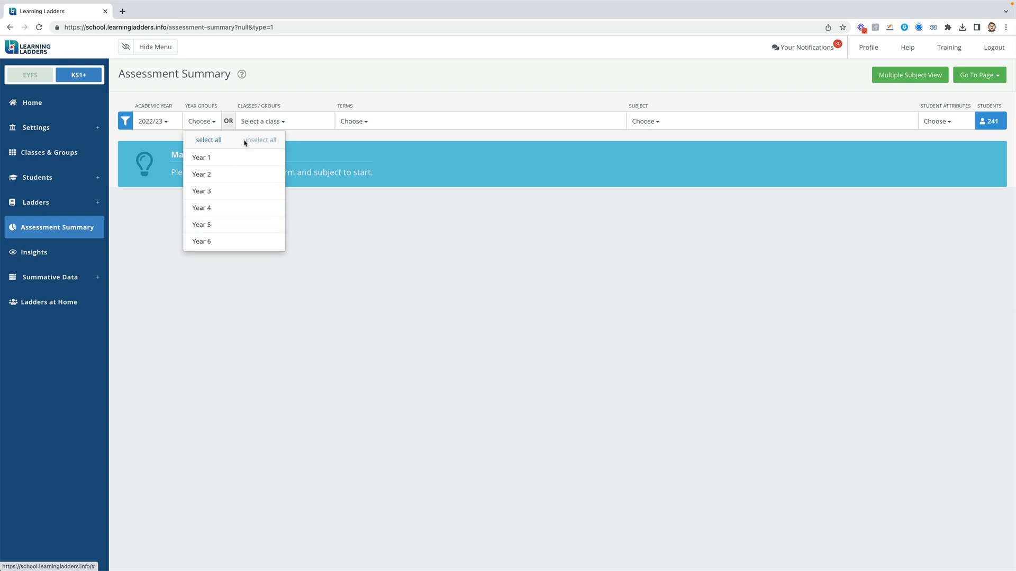
click(251, 125)
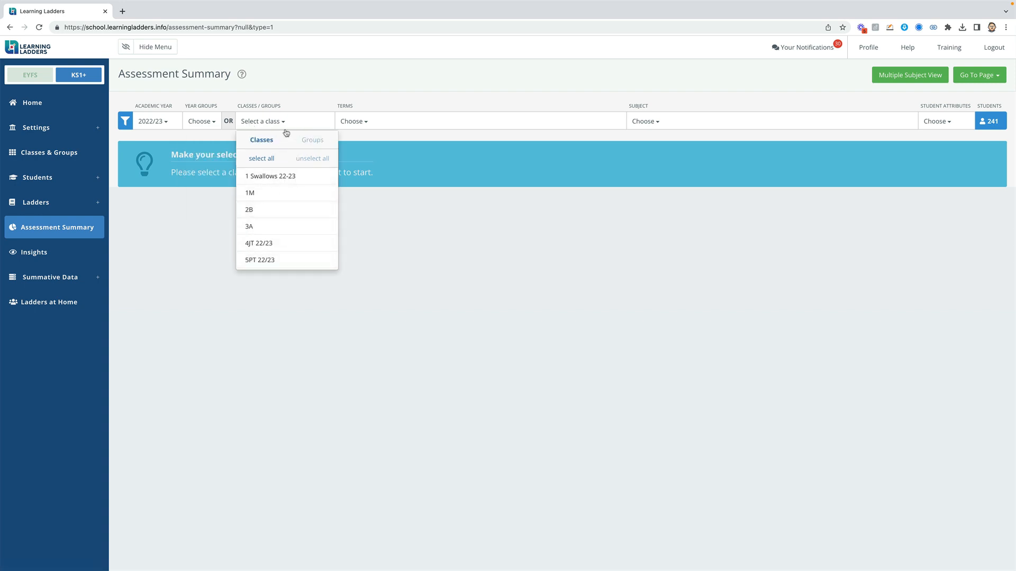
click(312, 141)
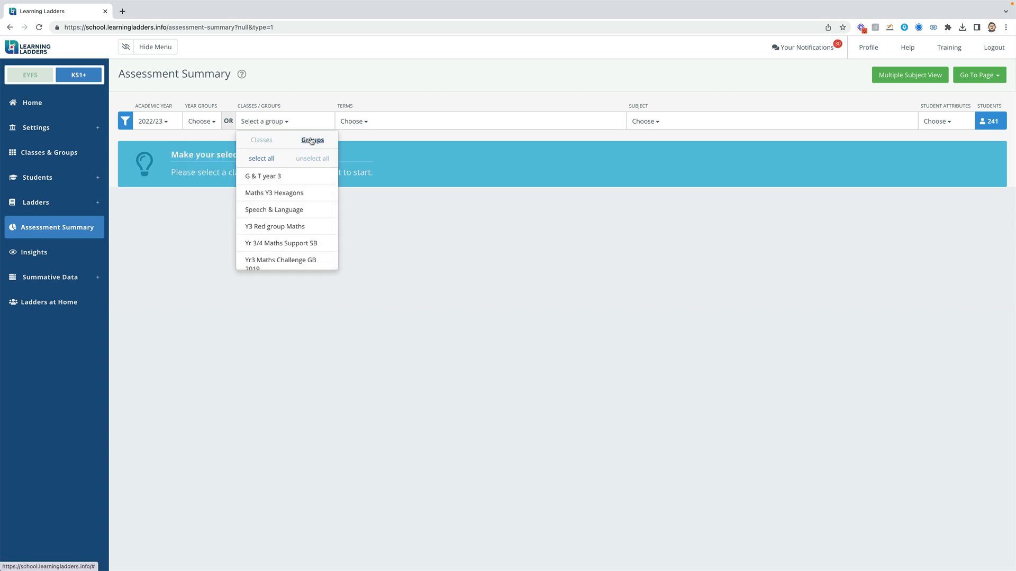
click(202, 122)
click(202, 242)
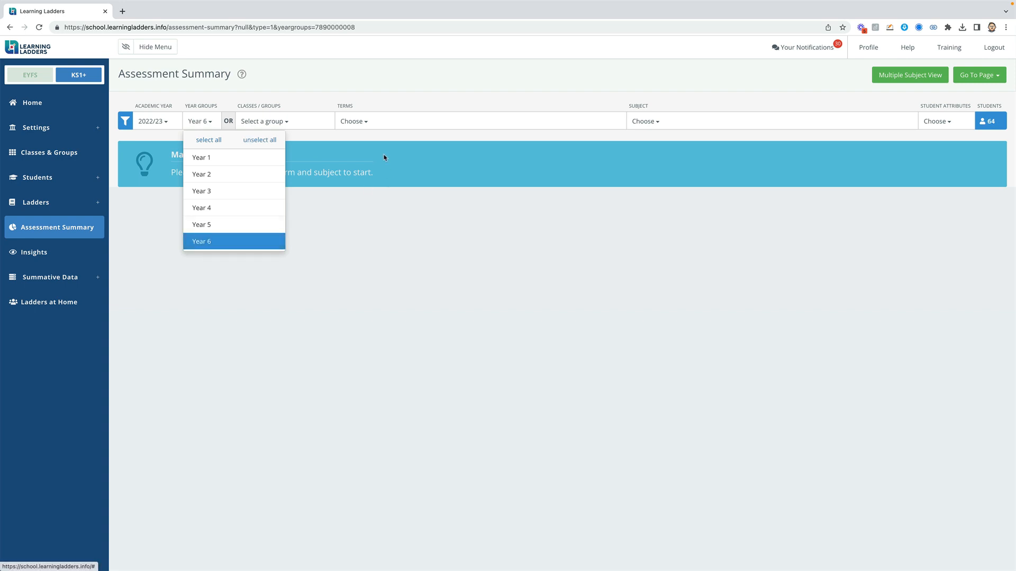
click(361, 122)
click(366, 158)
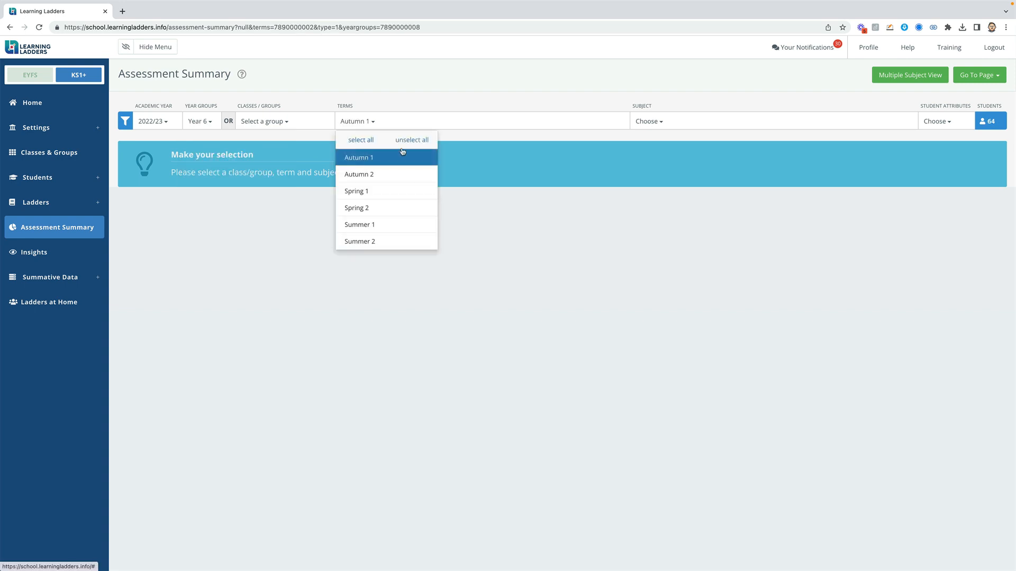
click(656, 126)
click(651, 140)
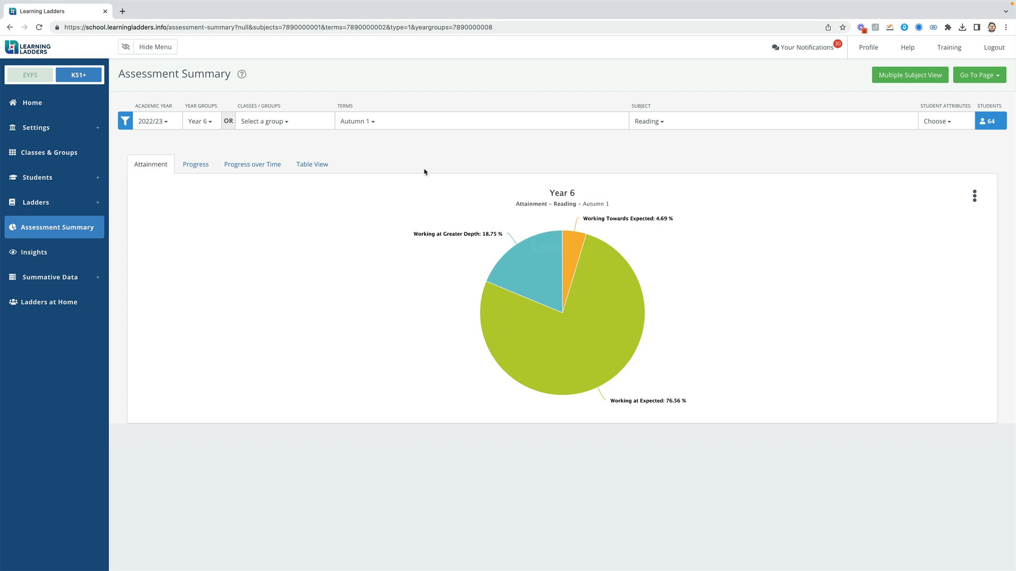
mouse_move(598, 346)
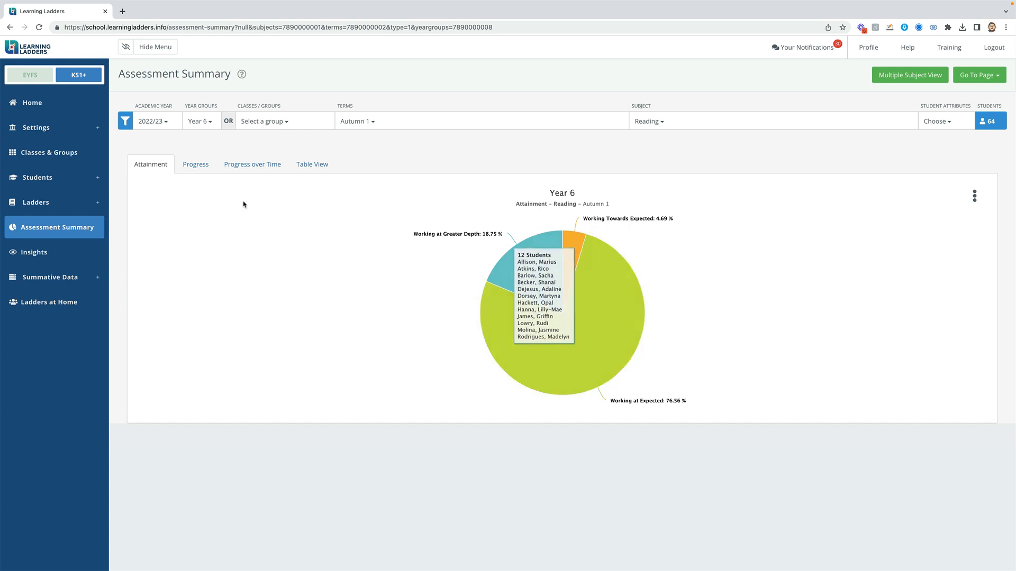
Add Autumn 2, Spring 1 and Spring 2 to the compared terms, and view the available student attribute filters.
click(376, 123)
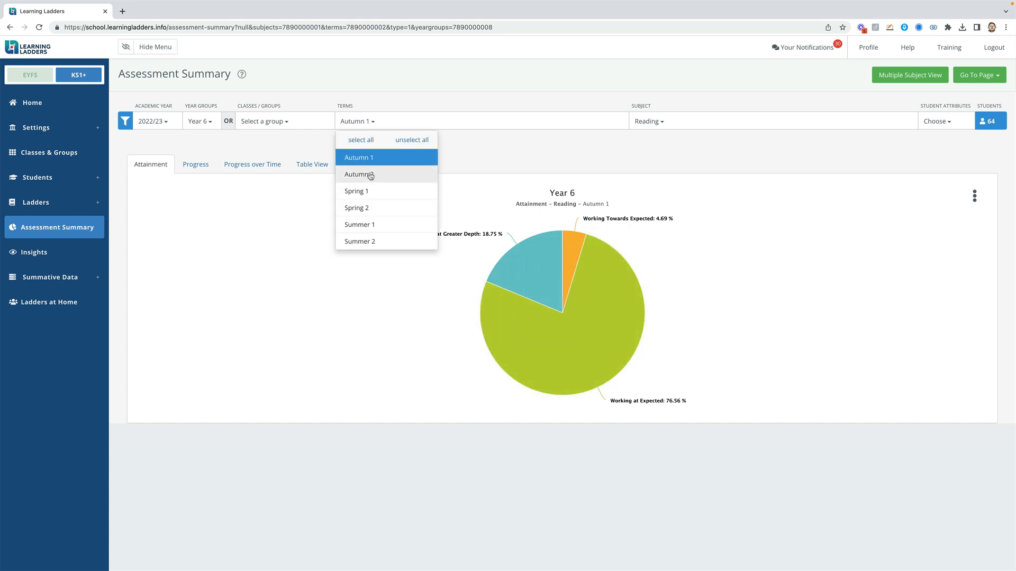
click(371, 176)
click(369, 191)
click(369, 208)
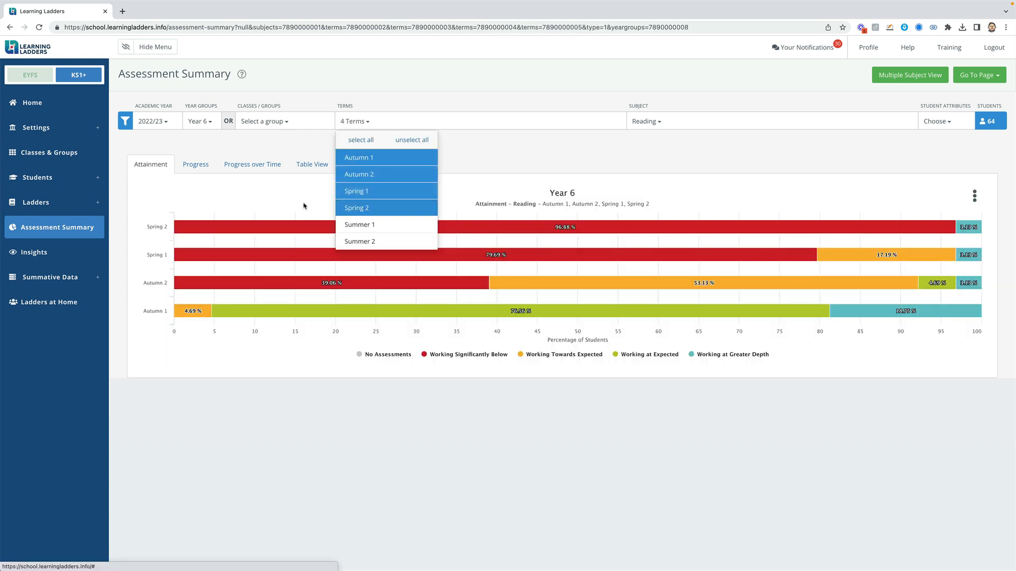
click(304, 206)
click(939, 125)
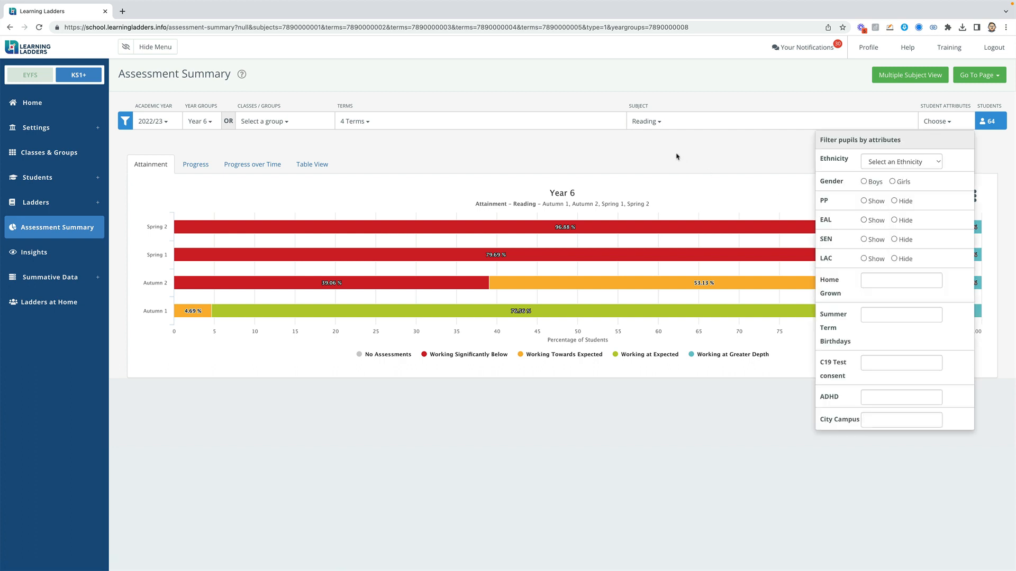
click(676, 157)
Go to the Gap Analysis page for the current selection and show the Year 6 Rungs.
click(979, 75)
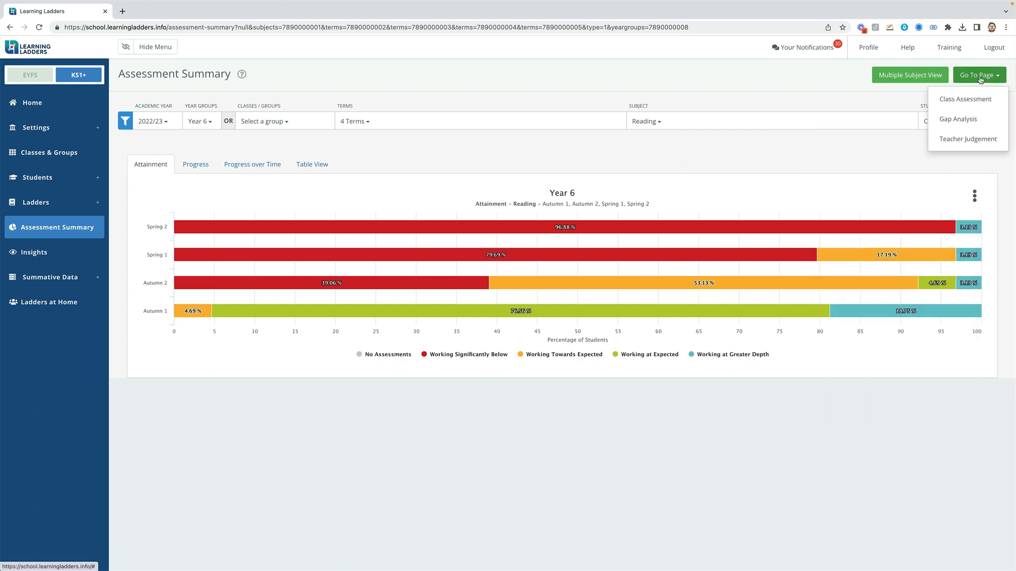
click(962, 119)
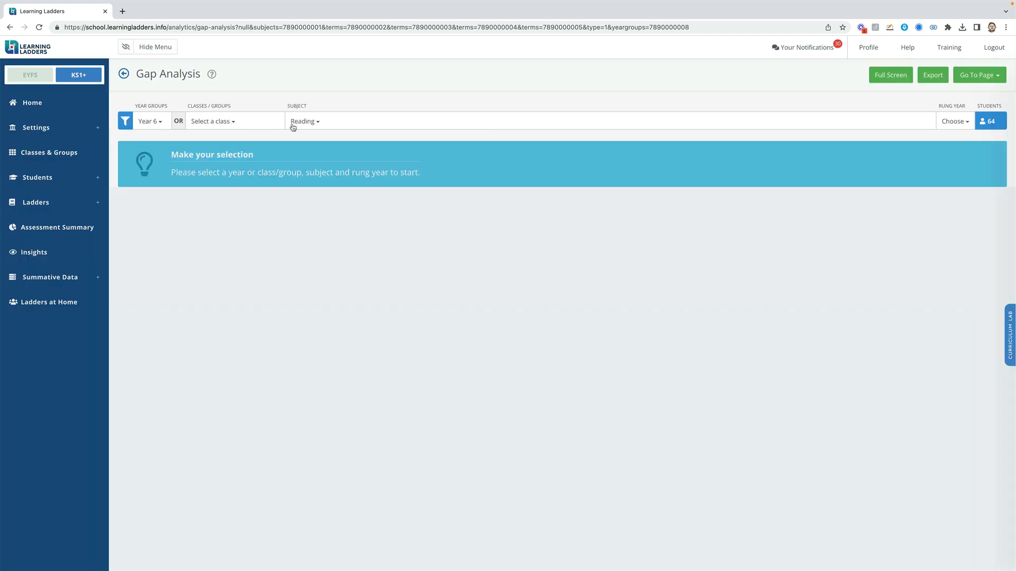
click(954, 130)
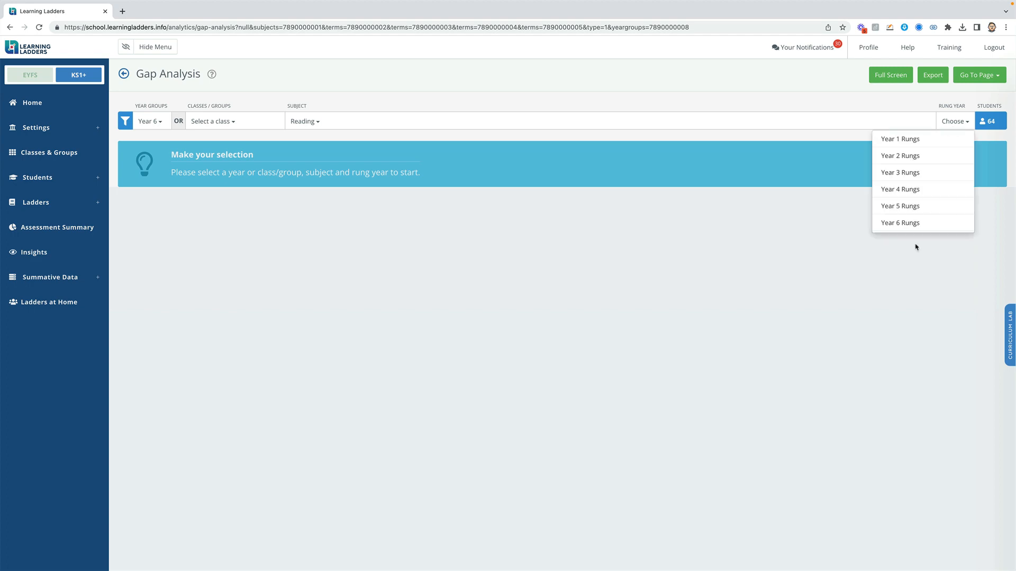
click(910, 224)
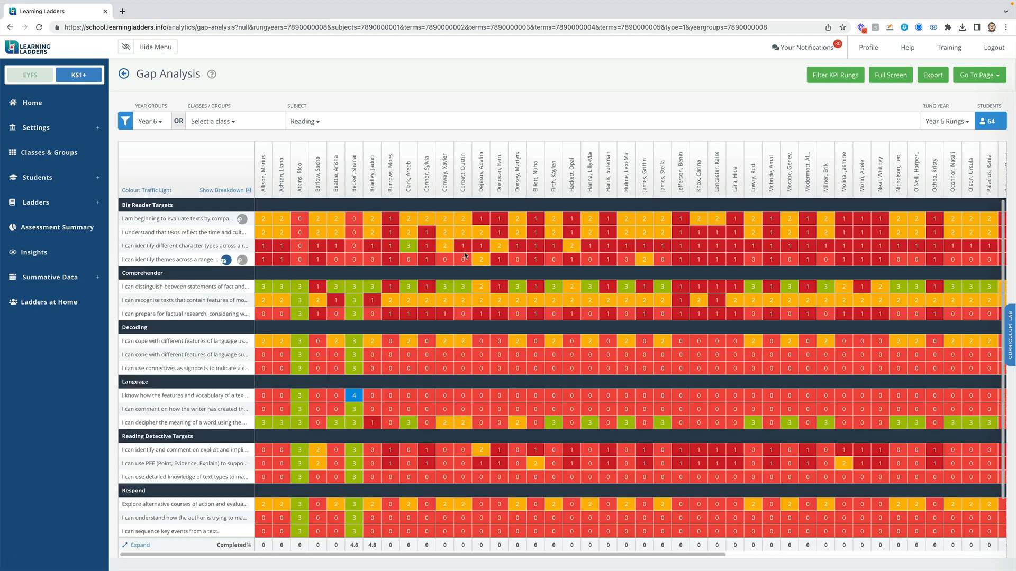
scroll(450, 256, down, 1)
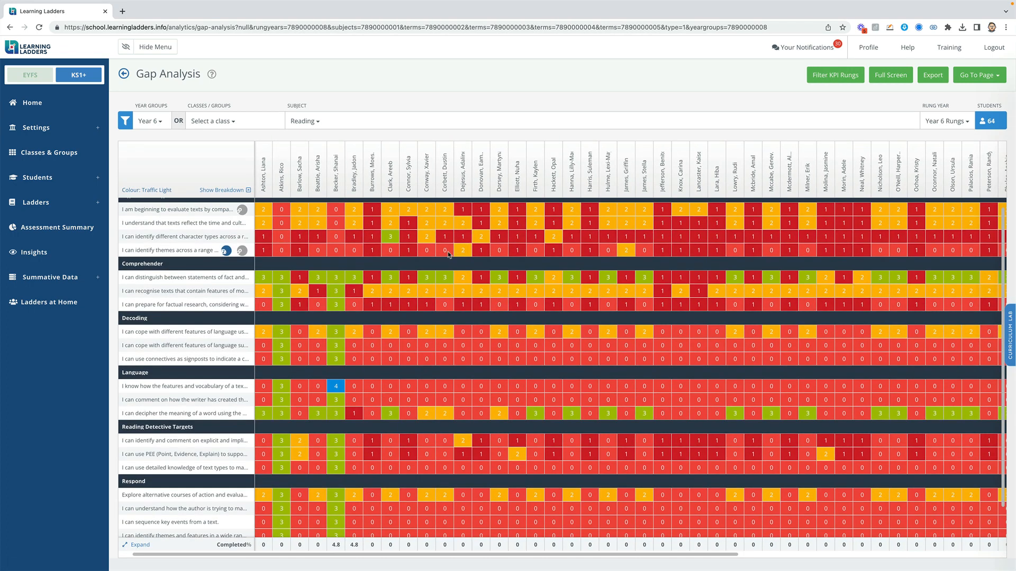
scroll(448, 257, up, 1)
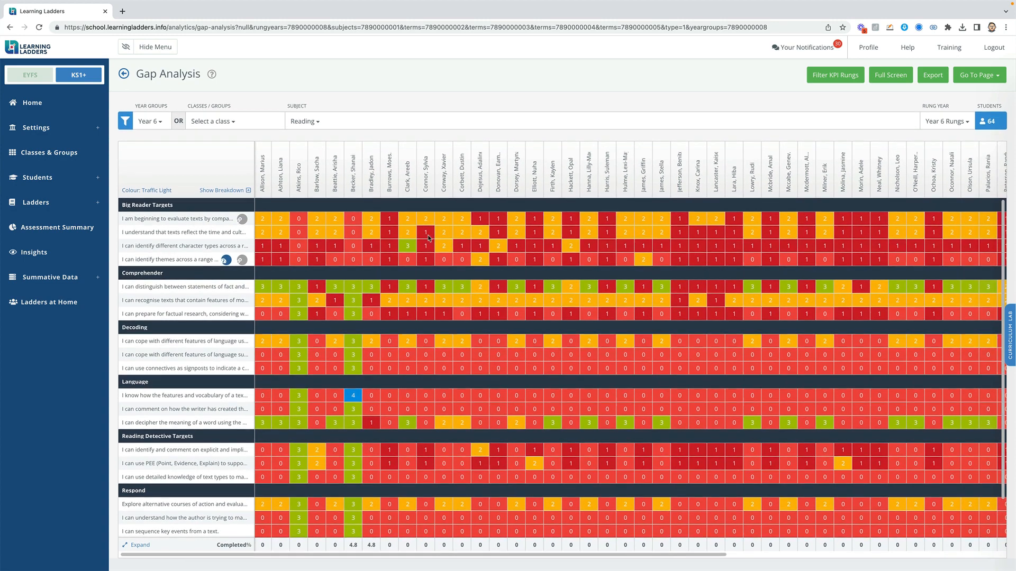
Switch the gap analysis grid's colouring to Shades and look through the statements.
click(157, 191)
scroll(447, 335, down, 4)
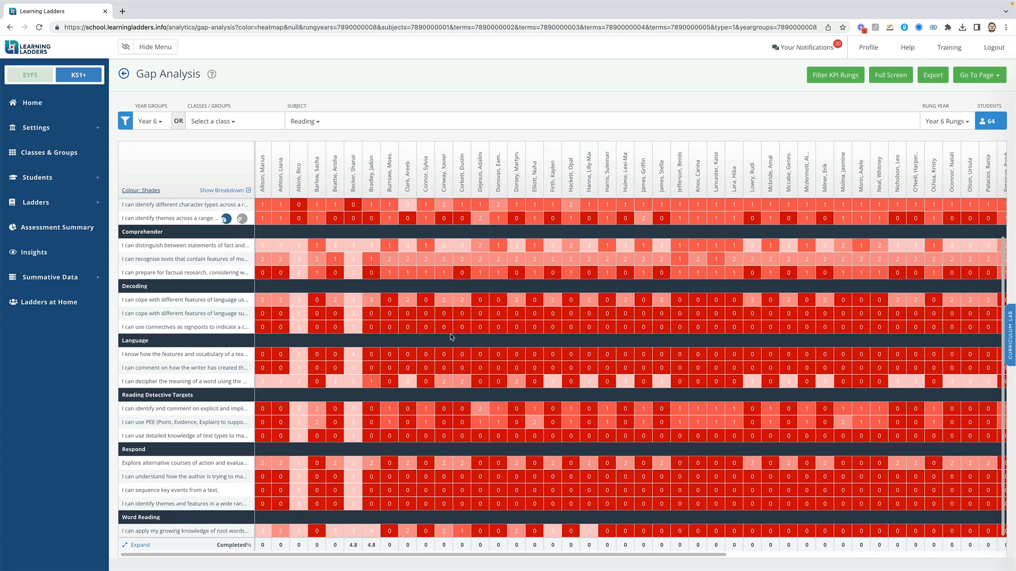
scroll(450, 335, up, 4)
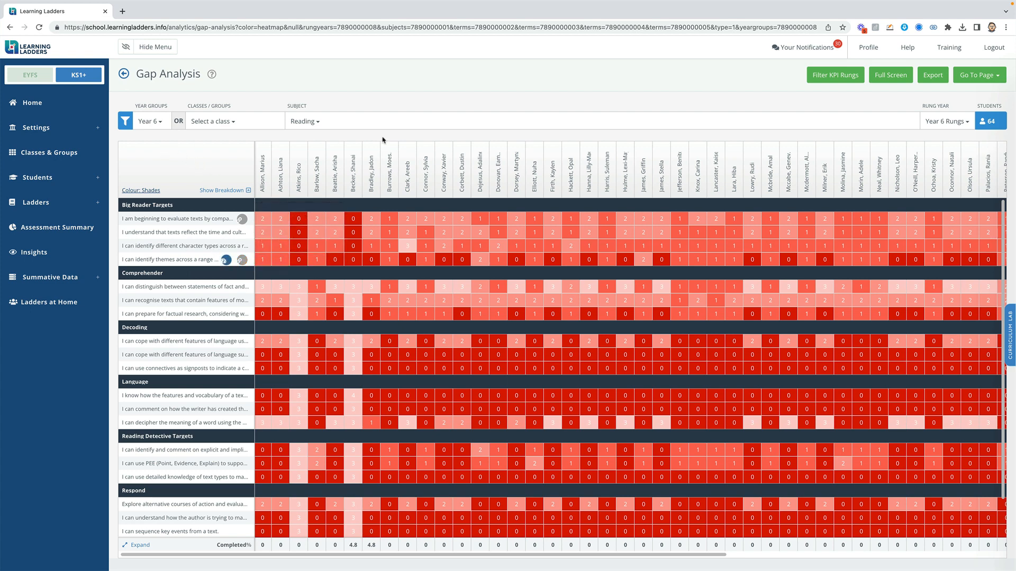
Show the Year 5 Rungs in the gap analysis, followed by the Year 4 Rungs.
click(944, 123)
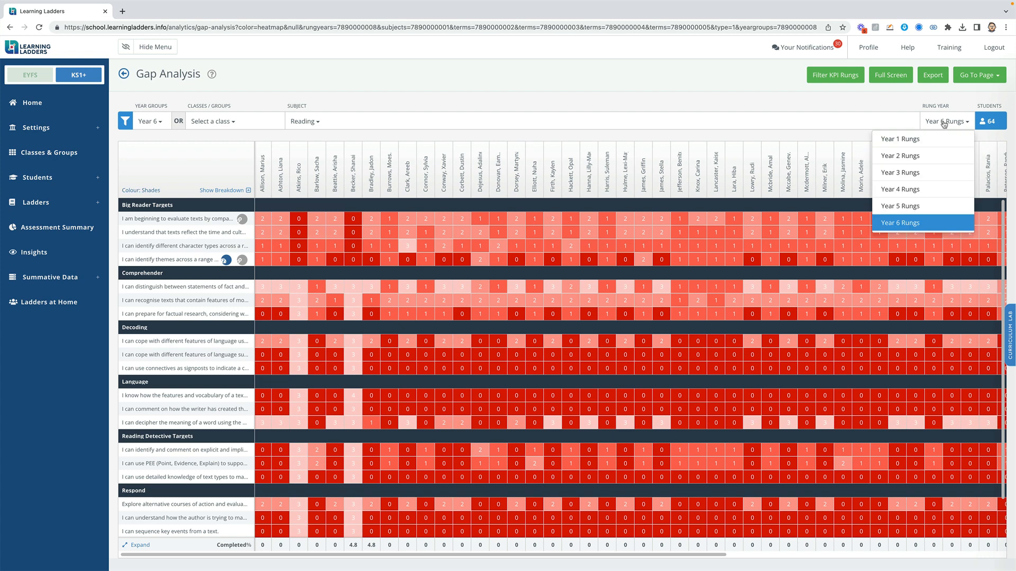
click(904, 206)
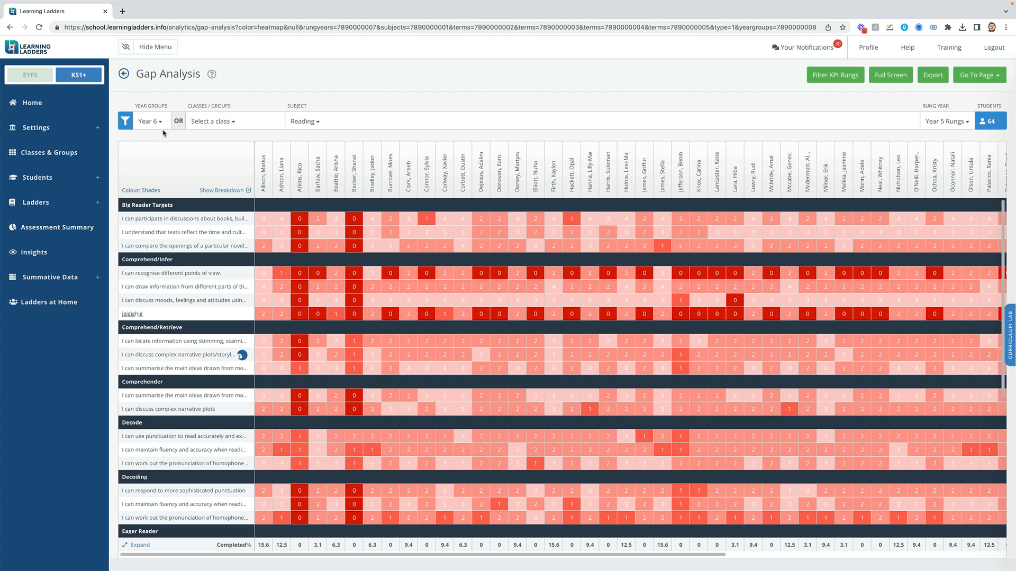
click(938, 124)
click(907, 188)
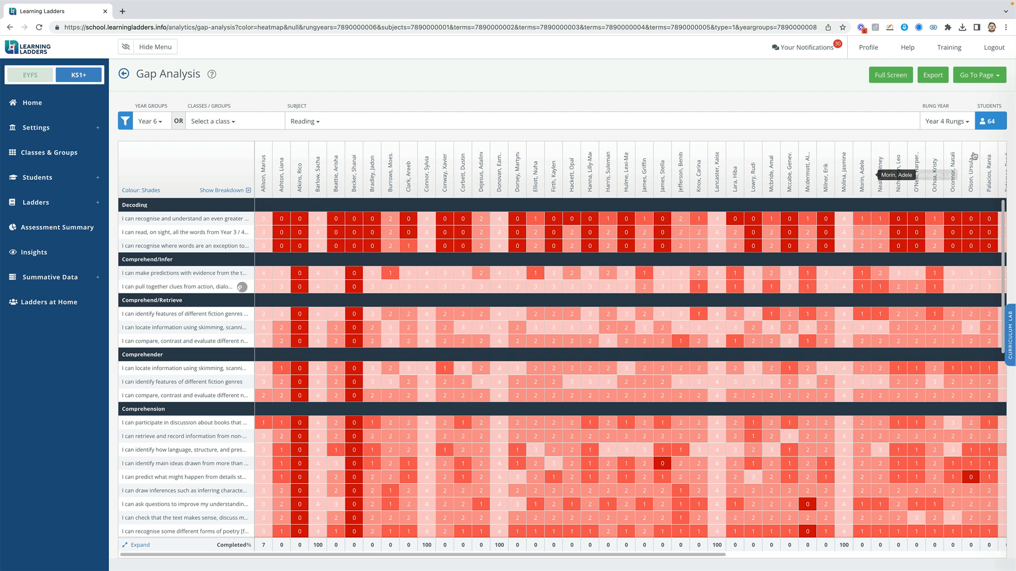
Go to the Teacher Judgement page and display the judgements for class 6AH.
click(973, 80)
click(960, 140)
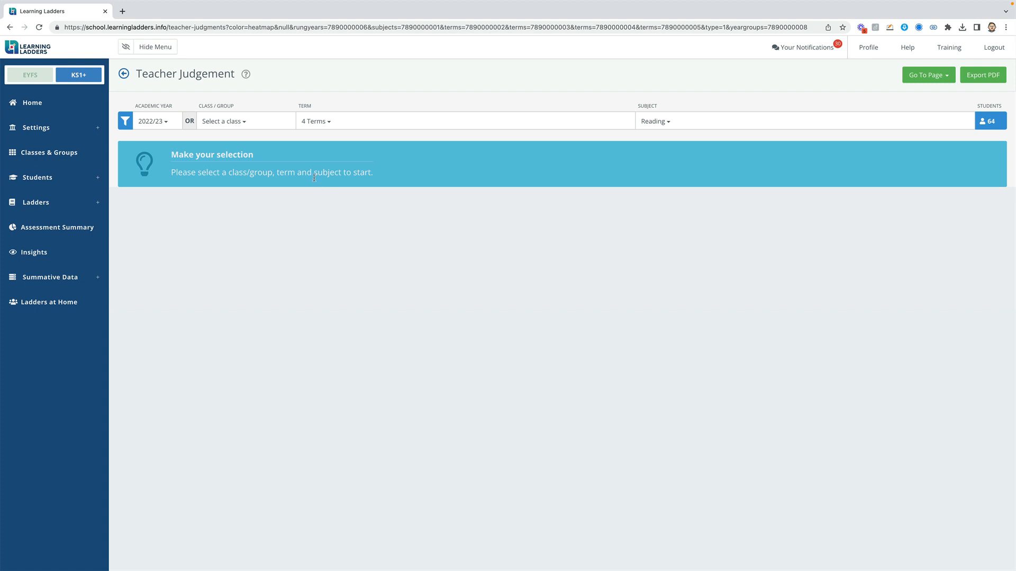
click(233, 124)
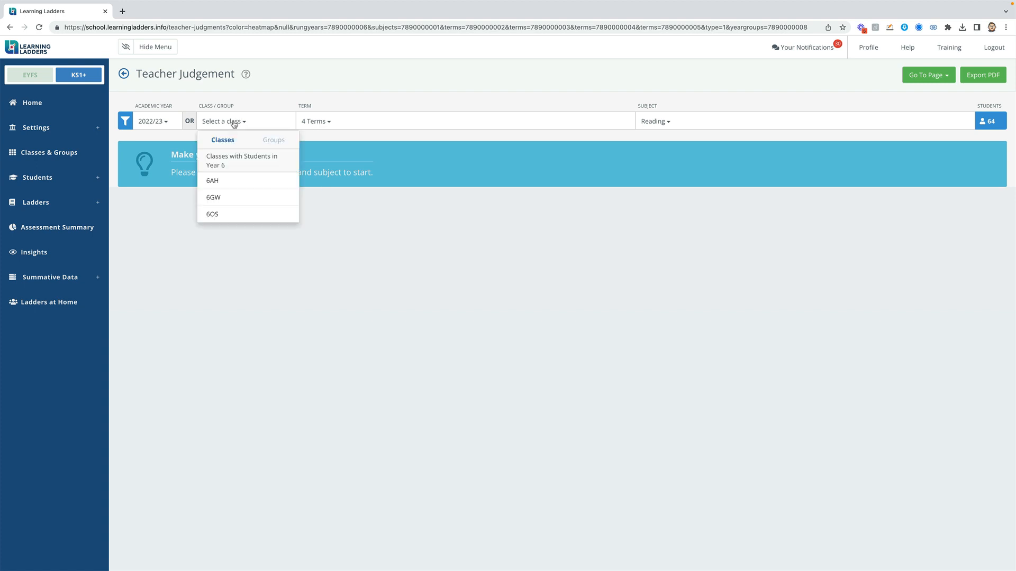
click(226, 181)
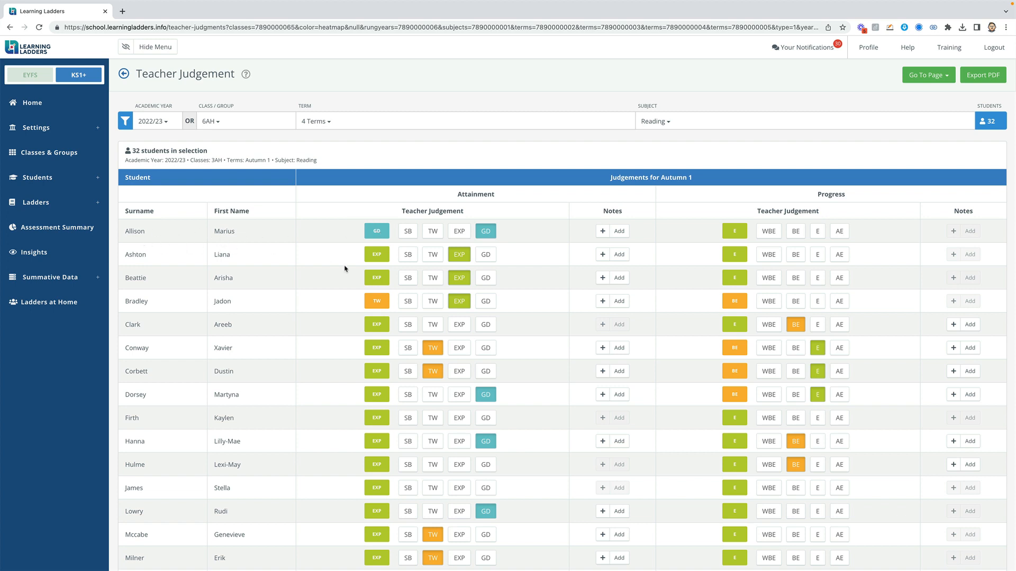
Set the first listed student's attainment judgement to TW, and view its note form without adding a note.
click(436, 233)
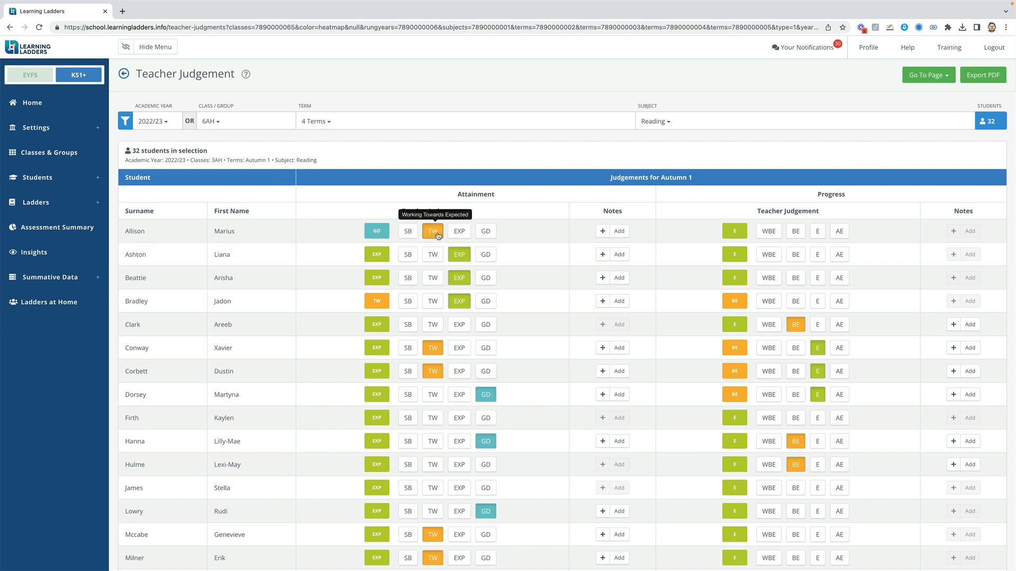
click(619, 232)
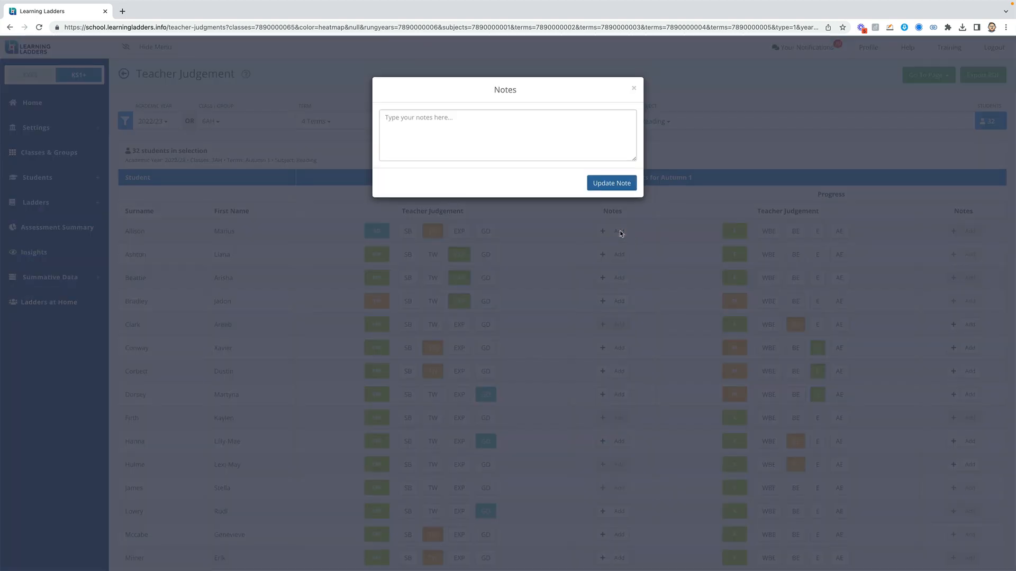
click(634, 89)
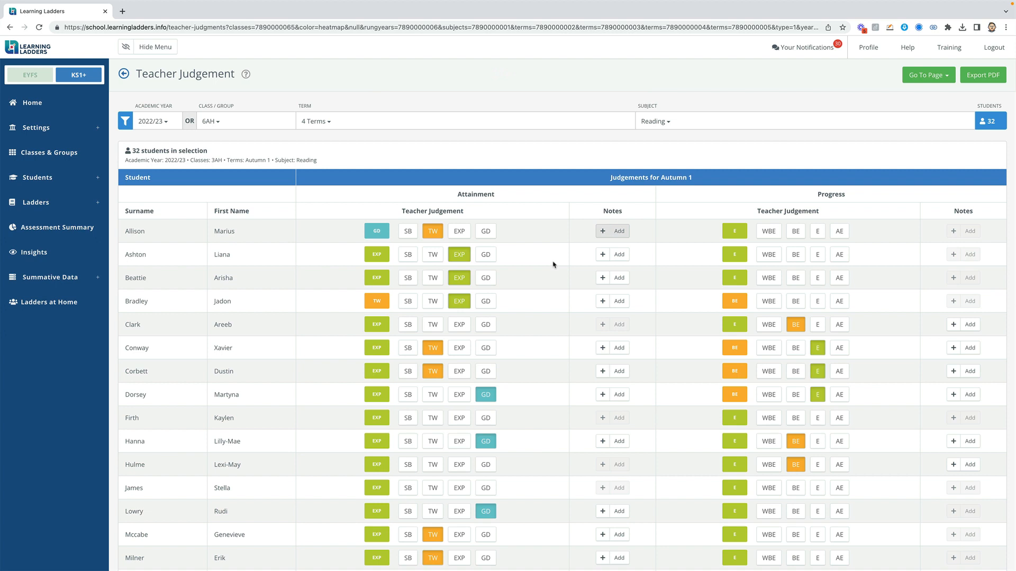
Open the Maths Subject Leader example in Insights and view the additional attributes available for the target group.
click(28, 257)
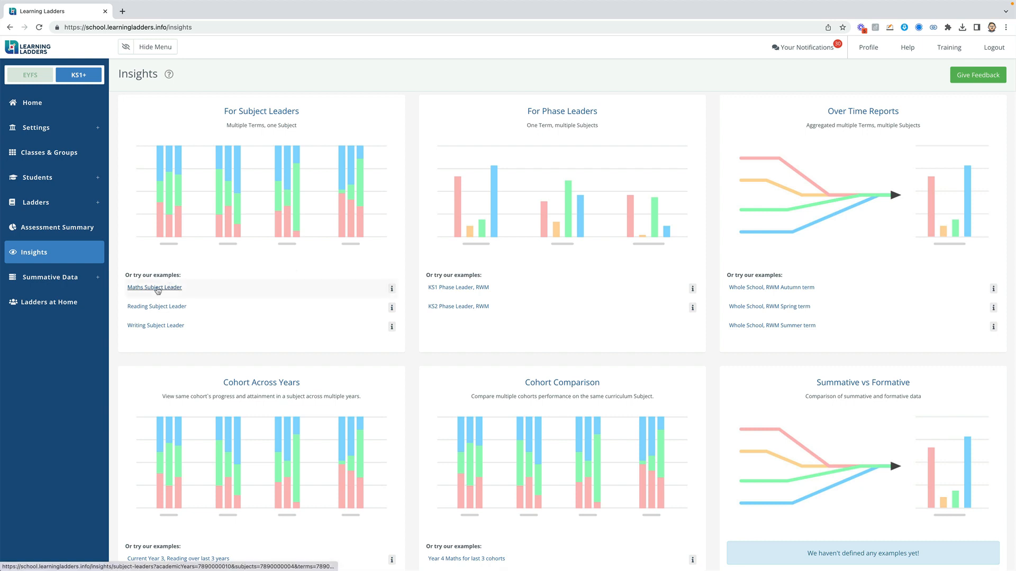
click(155, 288)
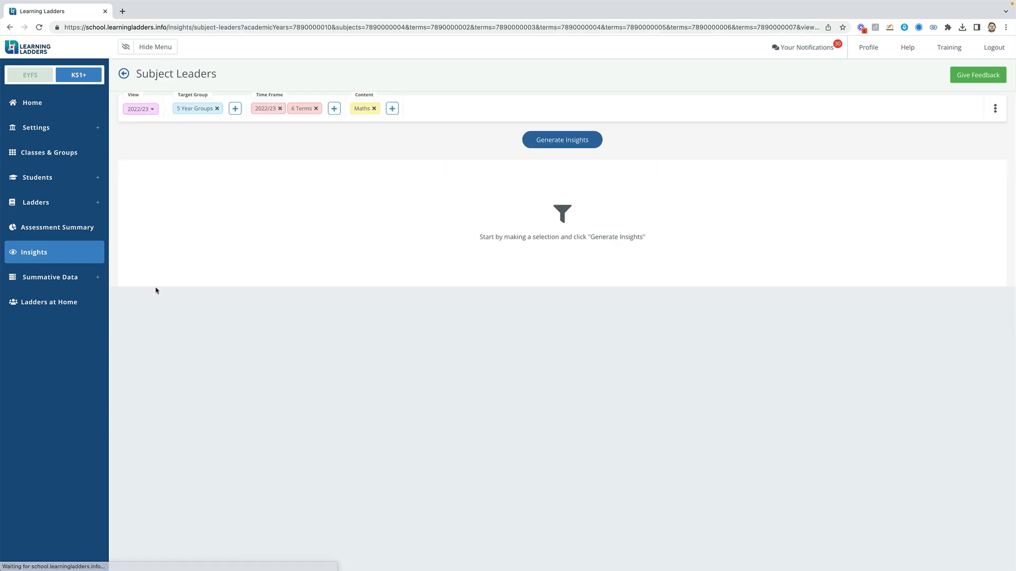
click(234, 108)
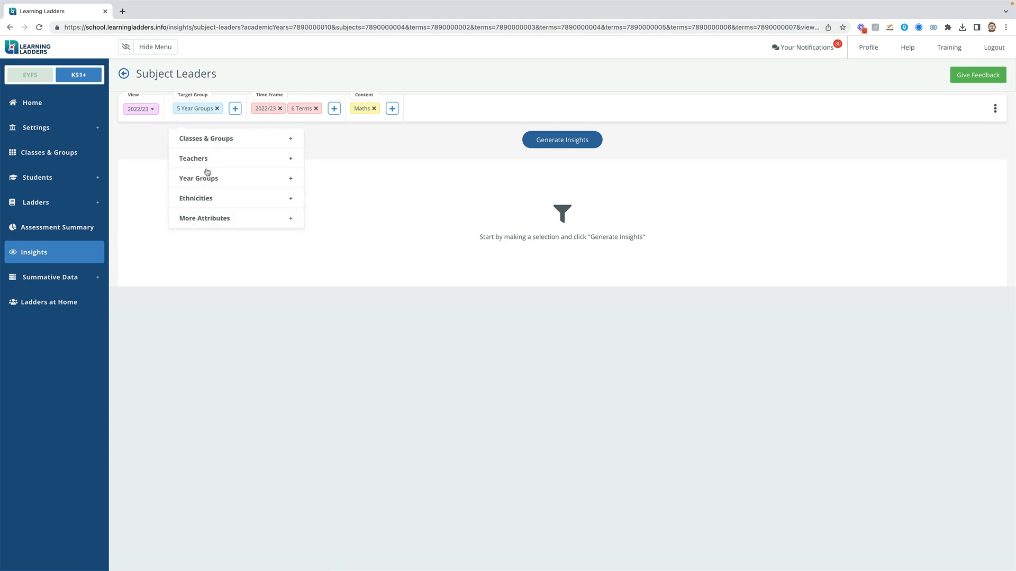
click(210, 219)
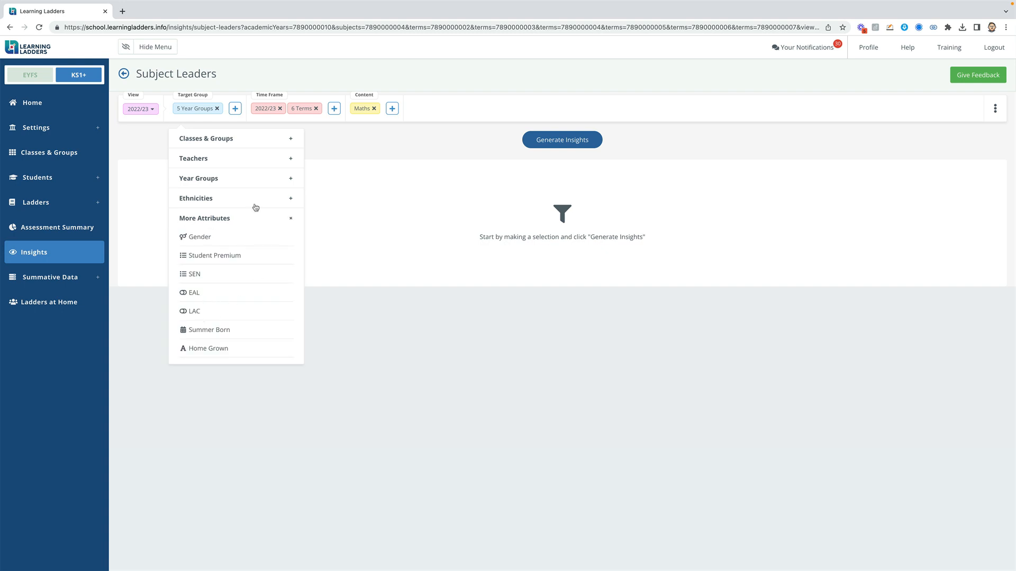
Exclude Summer 2, Summer 1 and Spring 2 from the time frame, generate the insights, and review the year group overview and aspect breakdown.
click(334, 108)
click(333, 158)
click(280, 255)
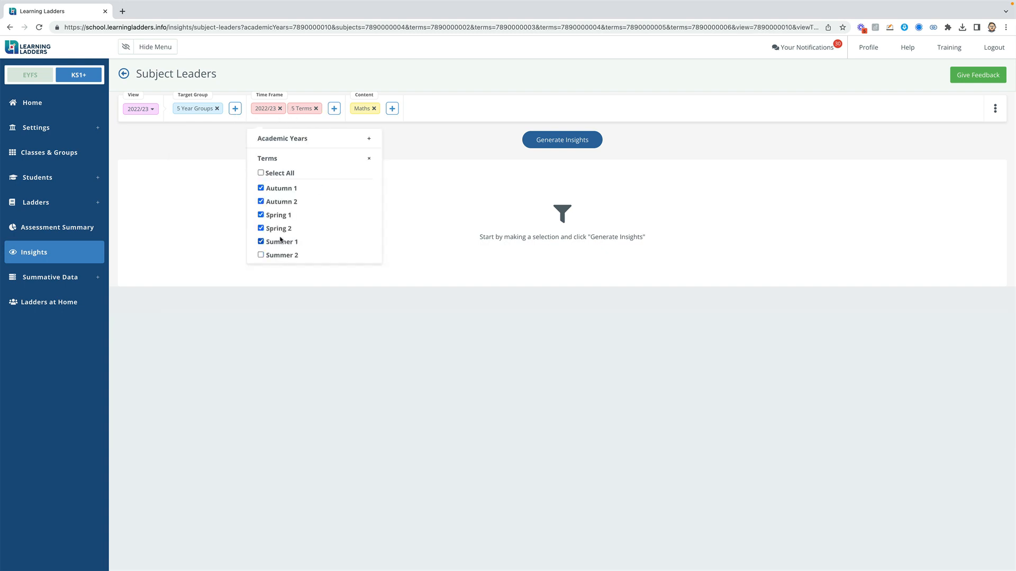
click(279, 241)
click(281, 229)
click(578, 141)
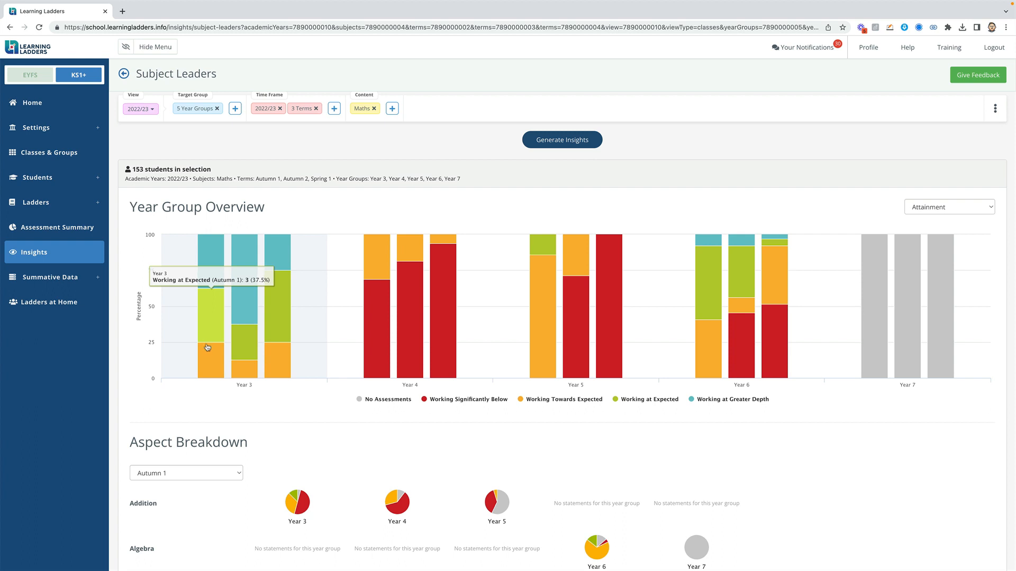
mouse_move(215, 362)
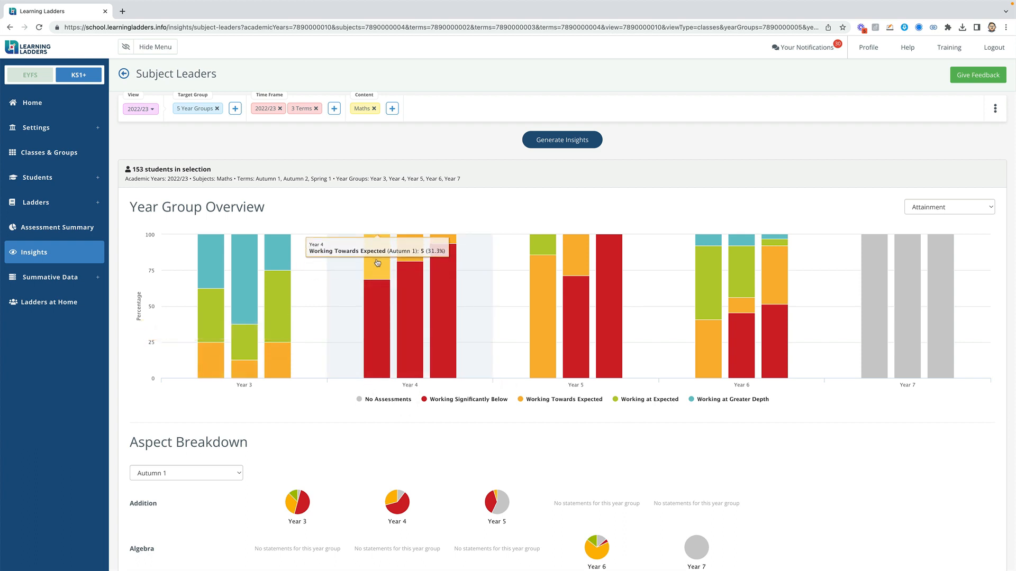
scroll(378, 265, down, 3)
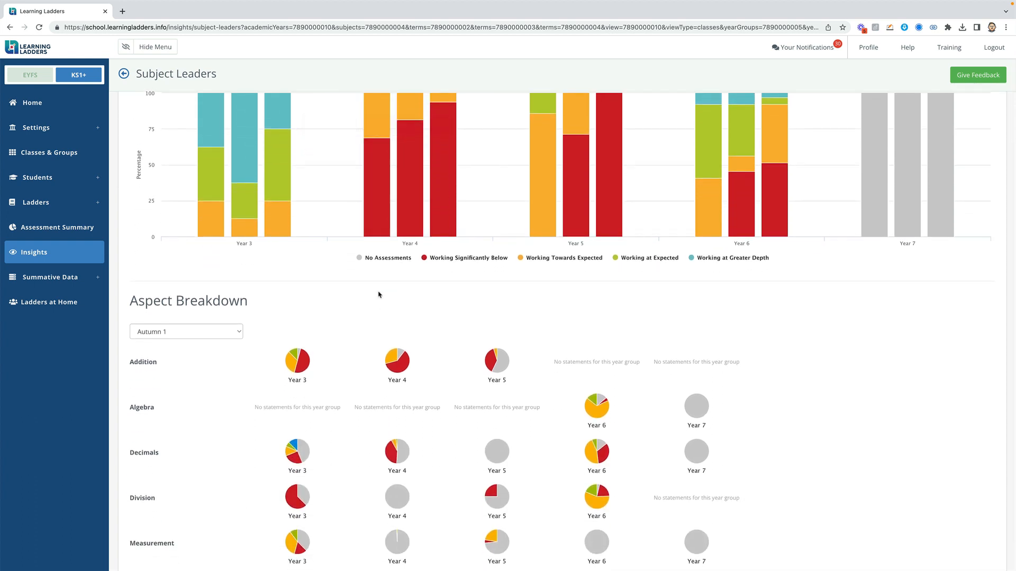
Examine the Year 3 Division and Multiplication results in the aspect breakdown, and return to the Insights overview.
scroll(379, 295, down, 1)
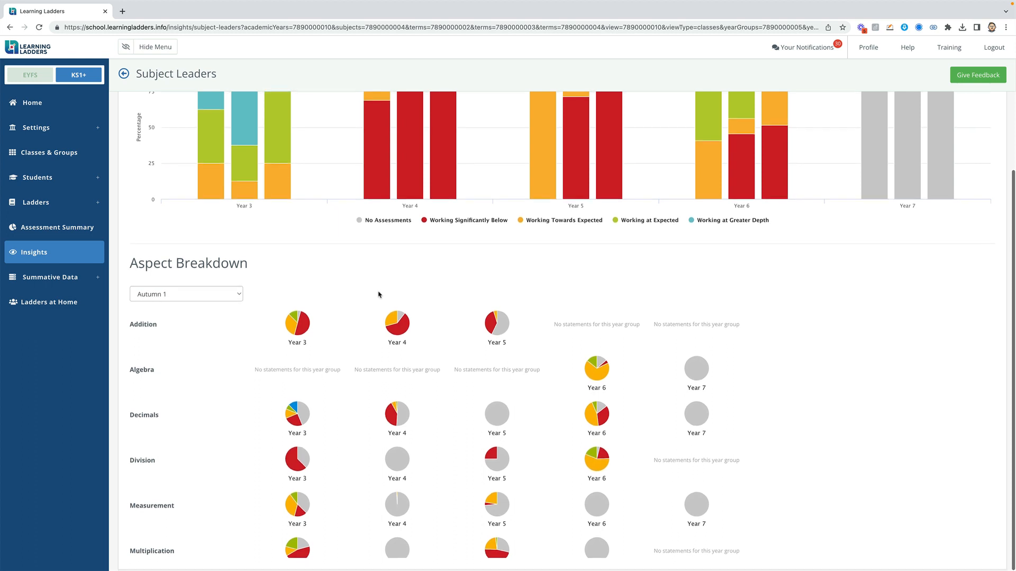
mouse_move(291, 468)
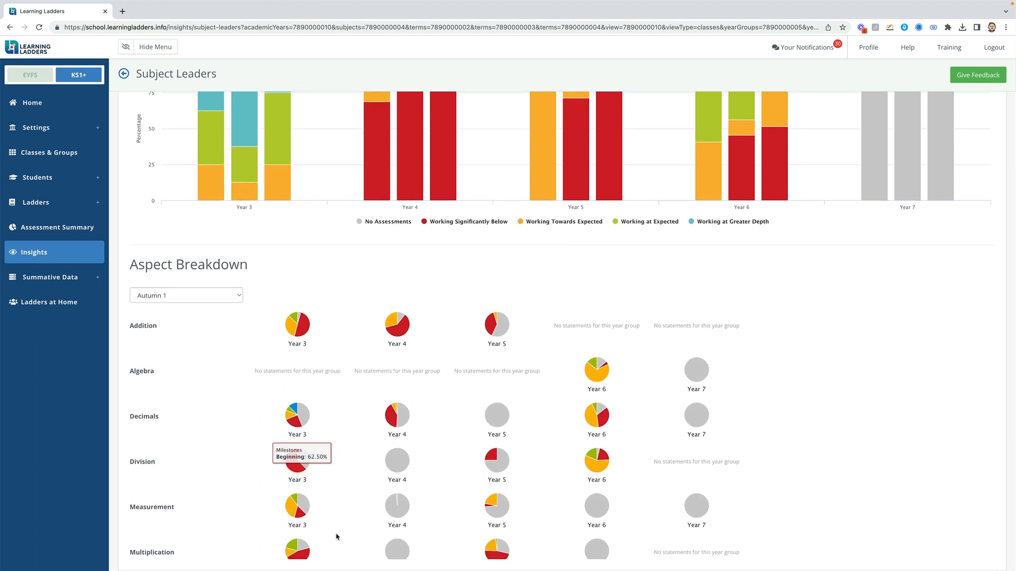
mouse_move(292, 547)
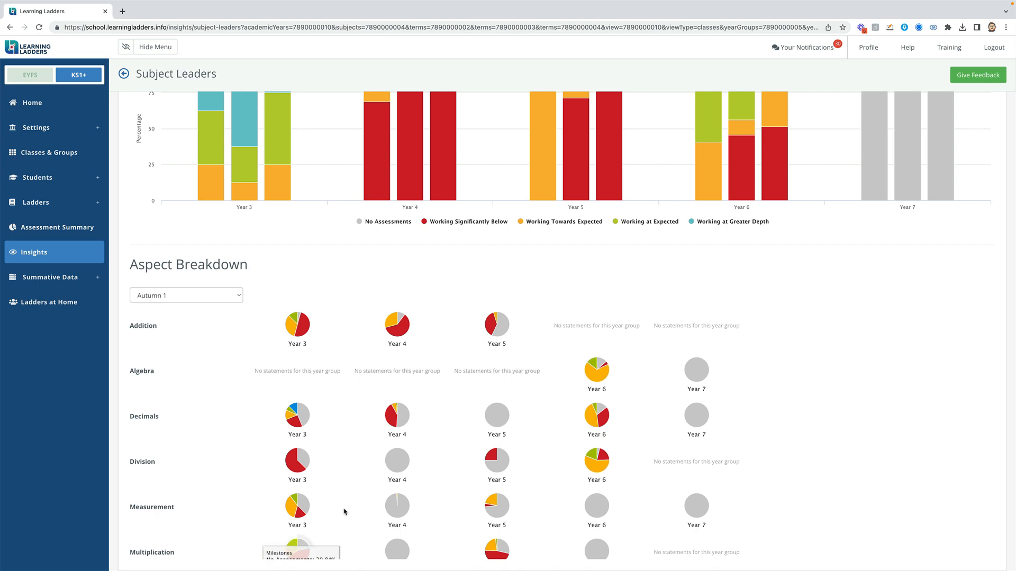
scroll(344, 511, up, 3)
click(123, 73)
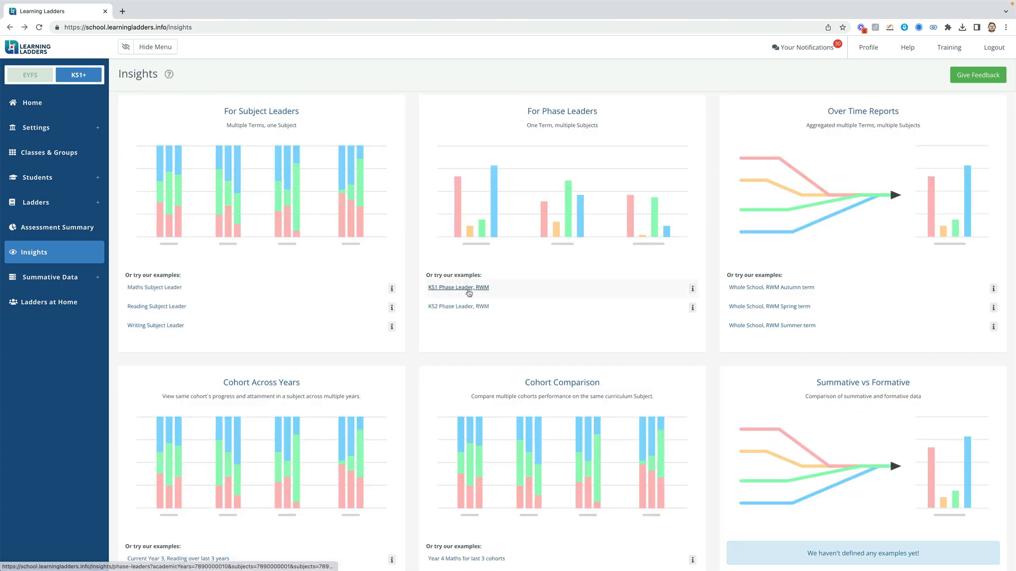
Open the KS1 Phase Leader, RWM example, generate its insights and review the subject overview chart.
click(467, 290)
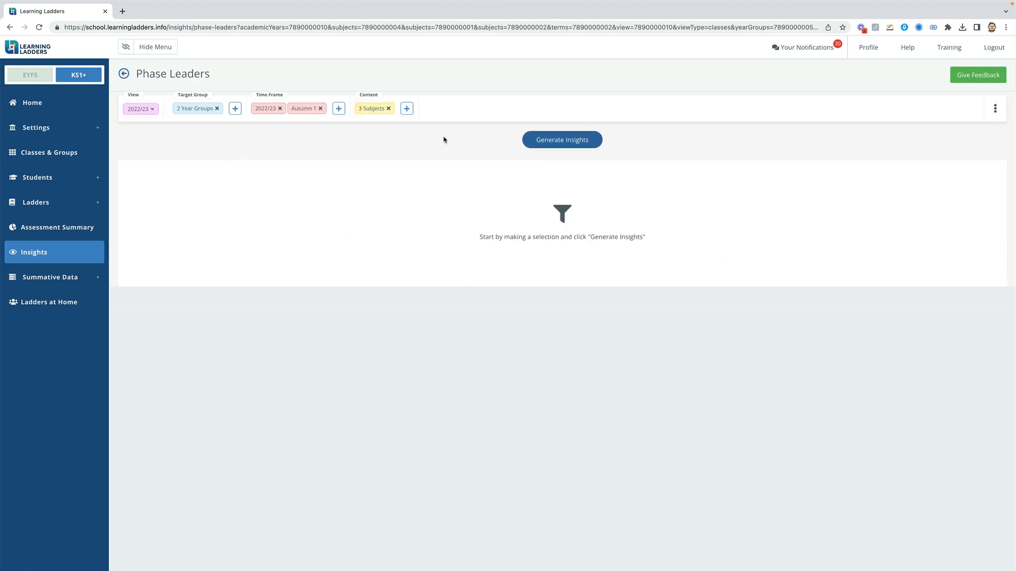
click(561, 141)
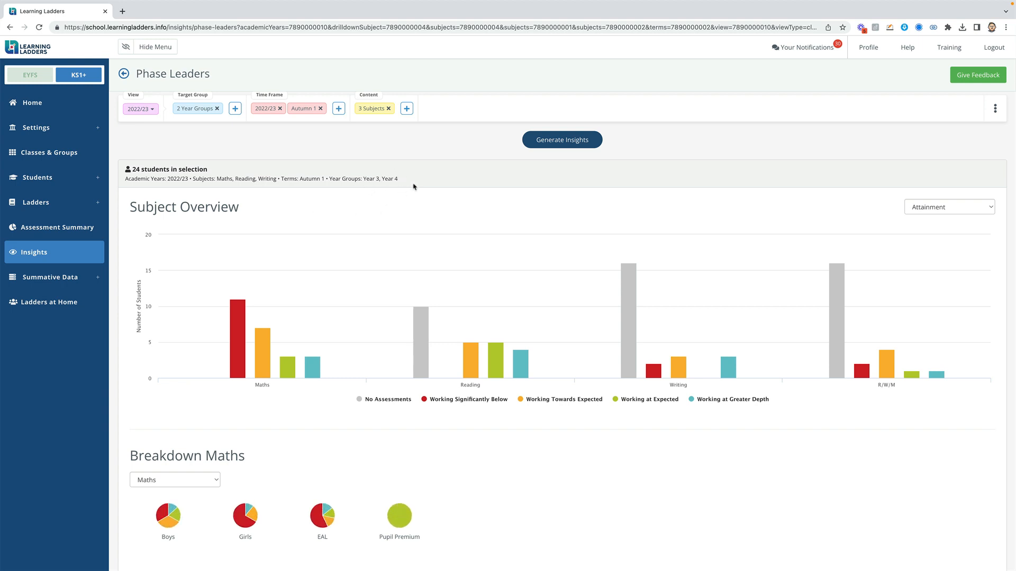
mouse_move(339, 243)
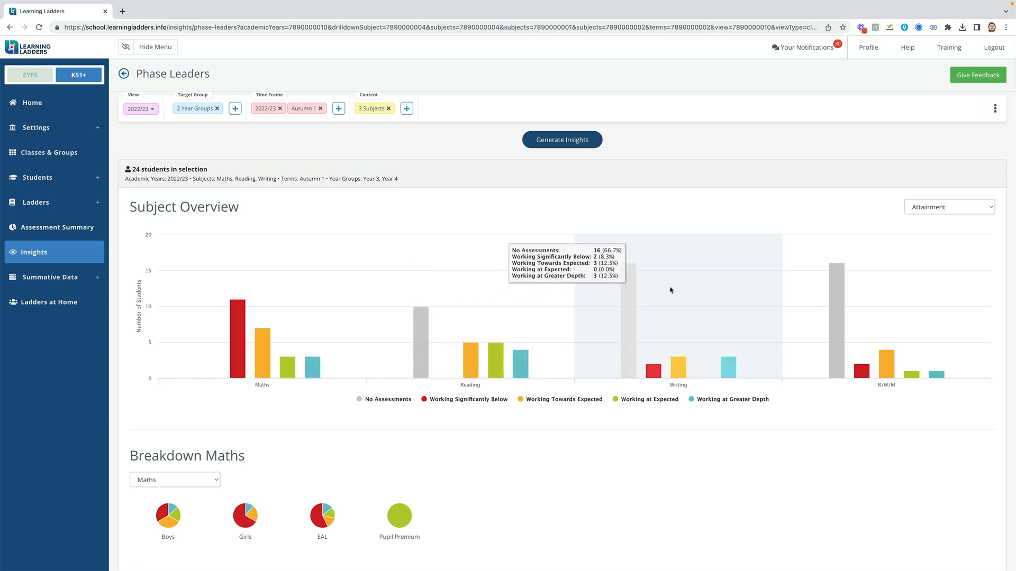
mouse_move(947, 295)
Expand the Year 3 Addition statements in the Maths aspect breakdown to examine them, and return to the Insights overview to view the cohort reports.
scroll(257, 377, down, 4)
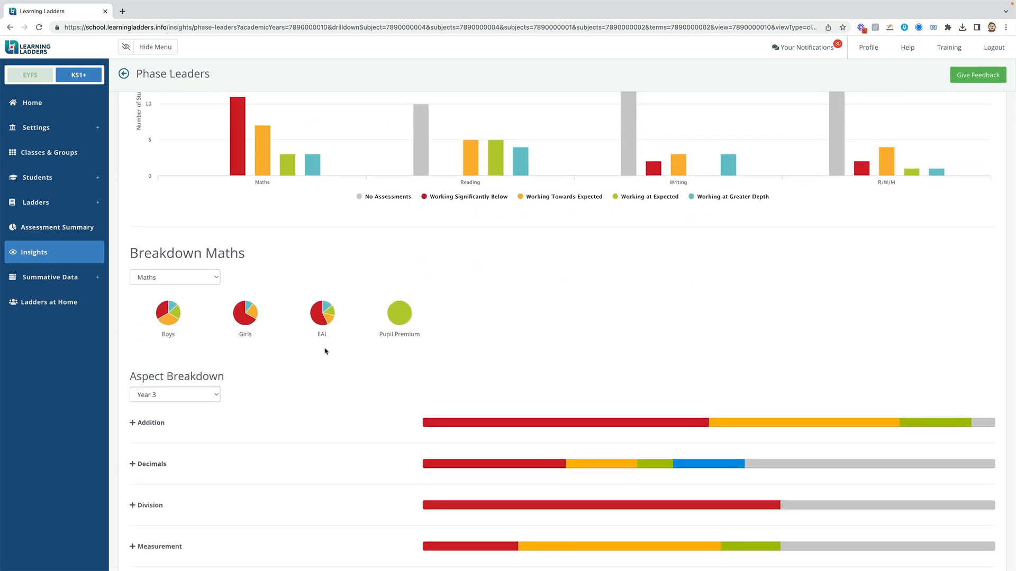
scroll(324, 353, down, 1)
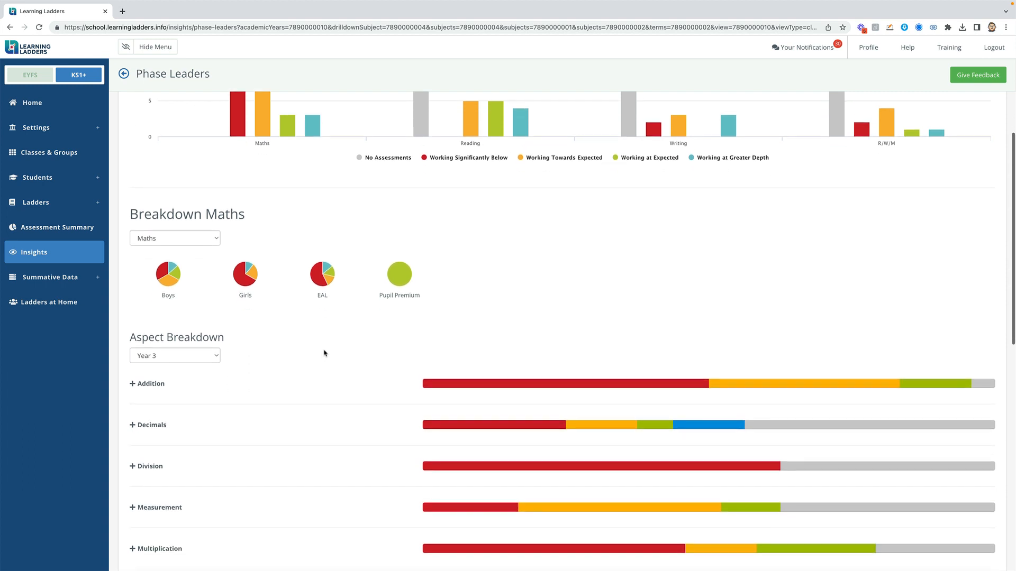
click(149, 384)
scroll(225, 381, down, 1)
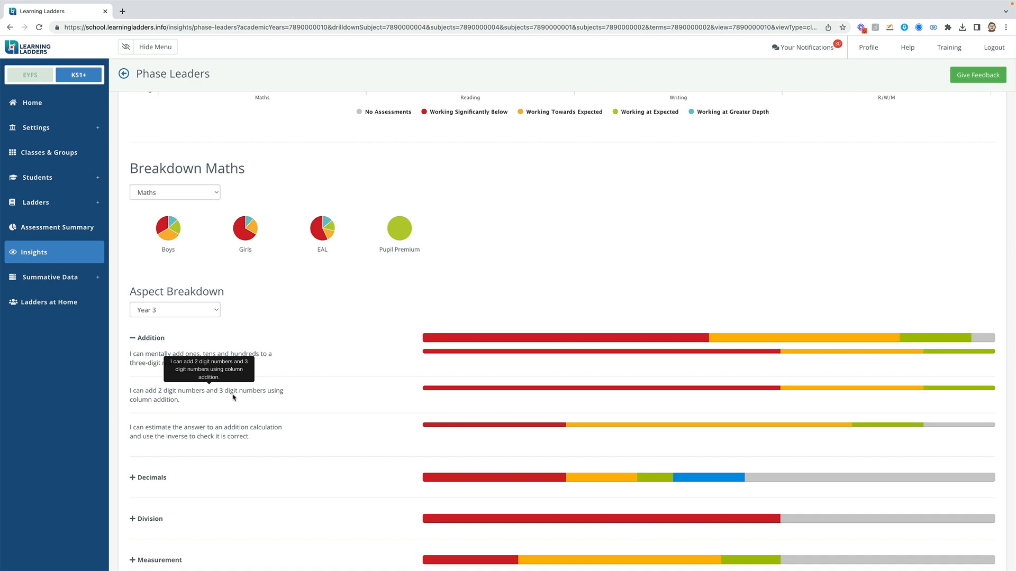
scroll(233, 397, up, 6)
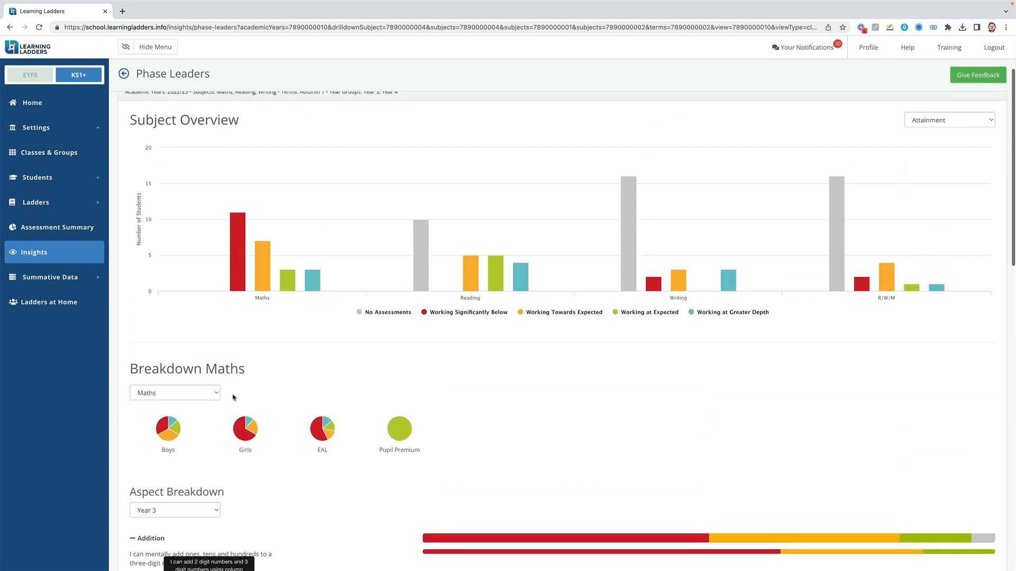
click(124, 74)
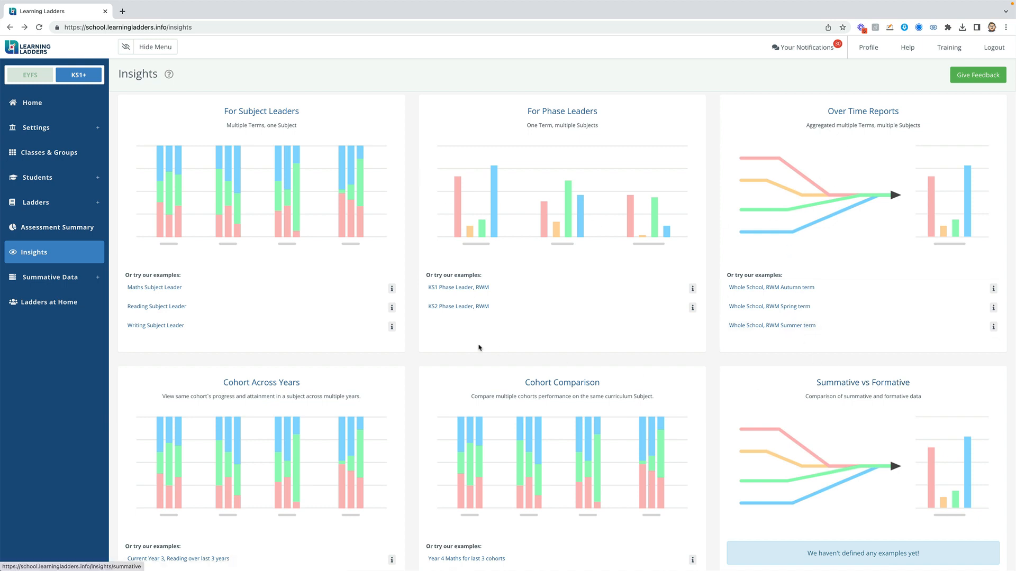
scroll(466, 347, down, 1)
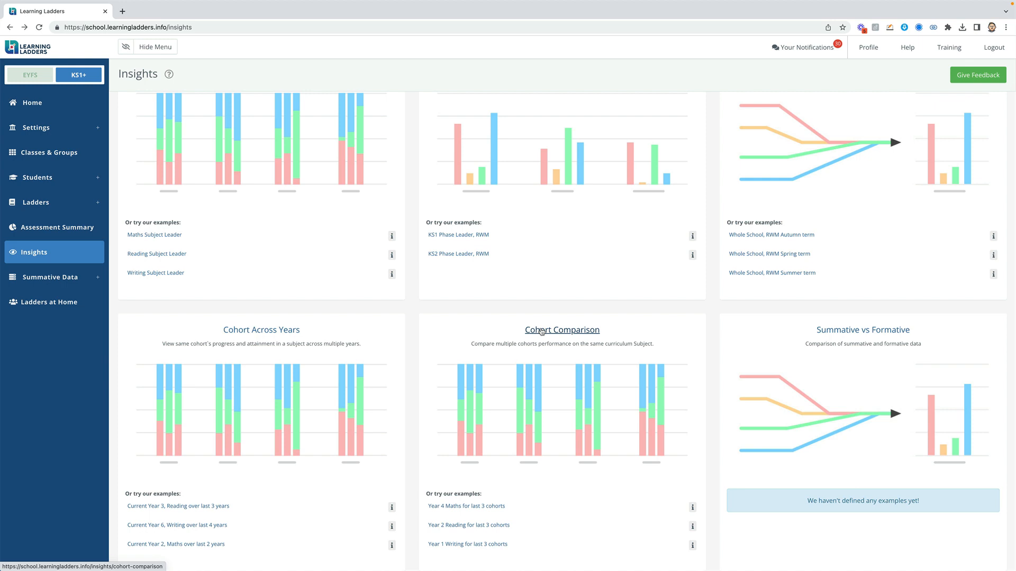
Go to GL Assessments under Summative Data, set the view to 2021/22 and display the GL data dashboards.
click(45, 282)
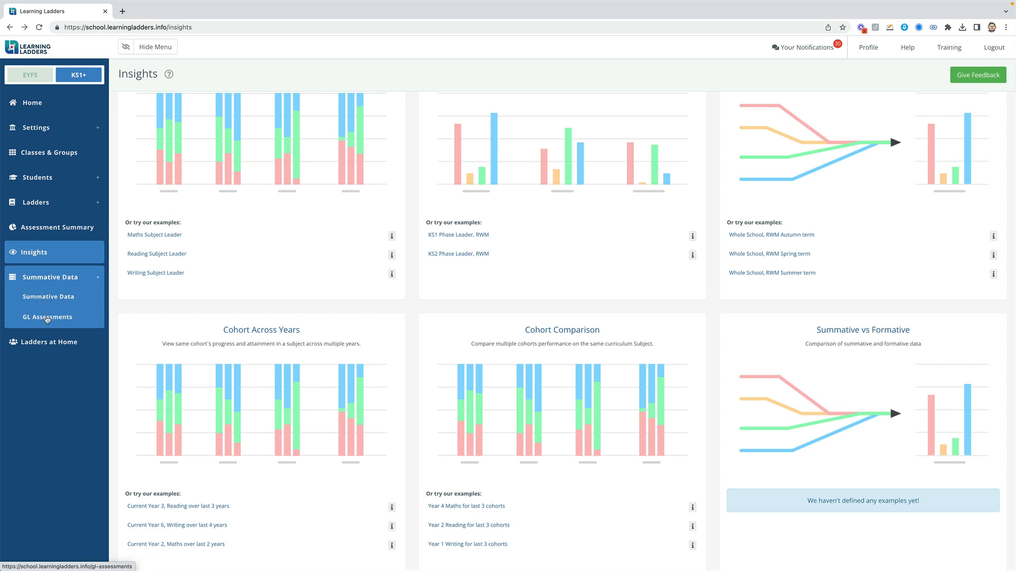
click(47, 318)
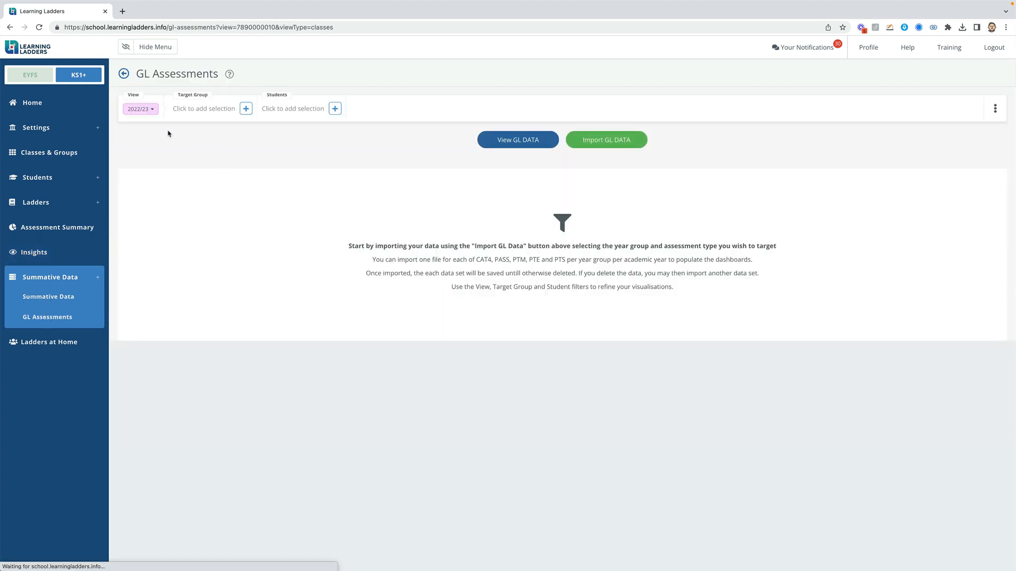
click(141, 109)
click(141, 260)
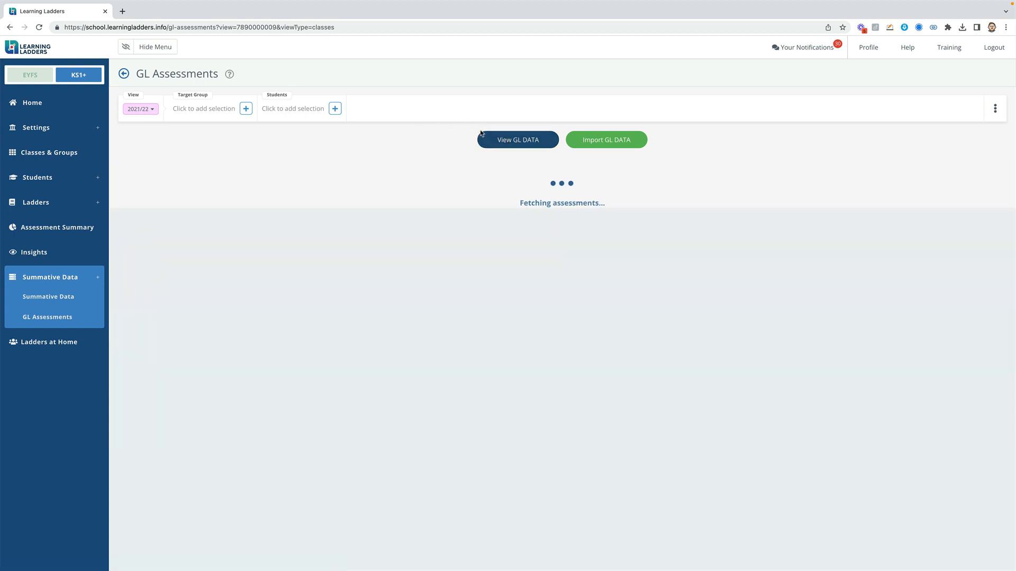
scroll(481, 133, down, 2)
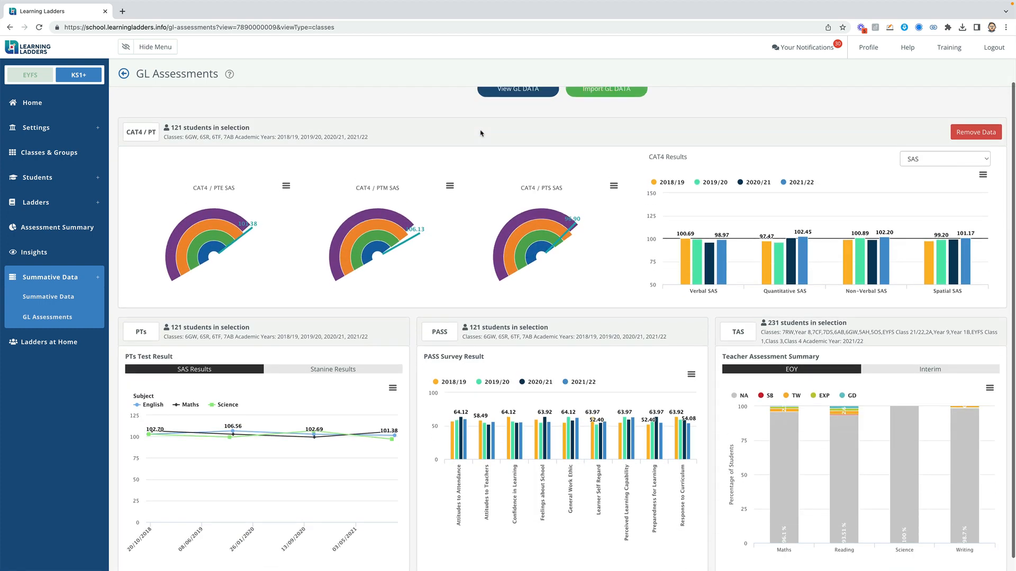